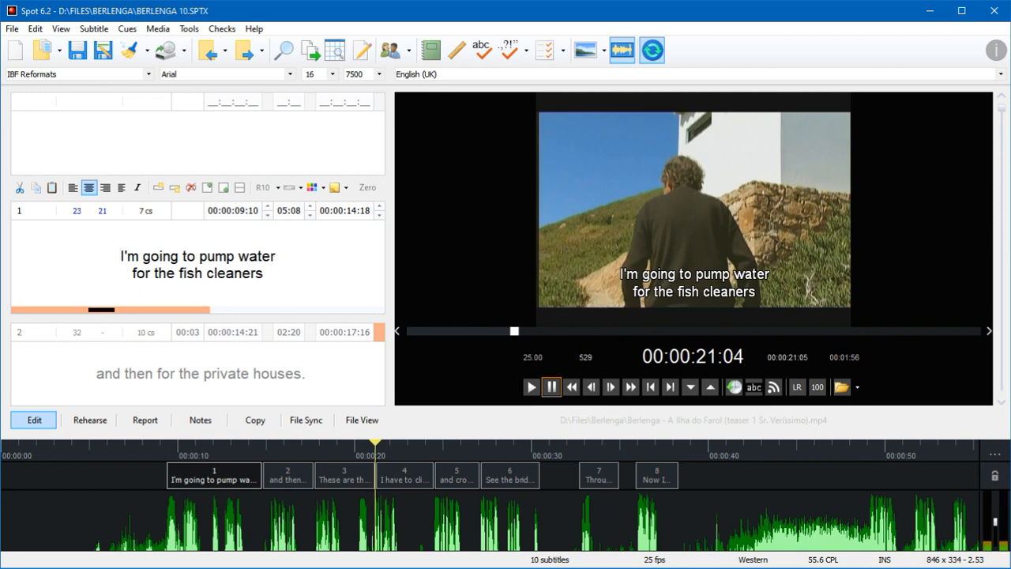
# Step: Show the filters used by the loaded video and examine the GDCL Mpeg-4 Demultiplexor entry
pyautogui.rightClick(668, 188)
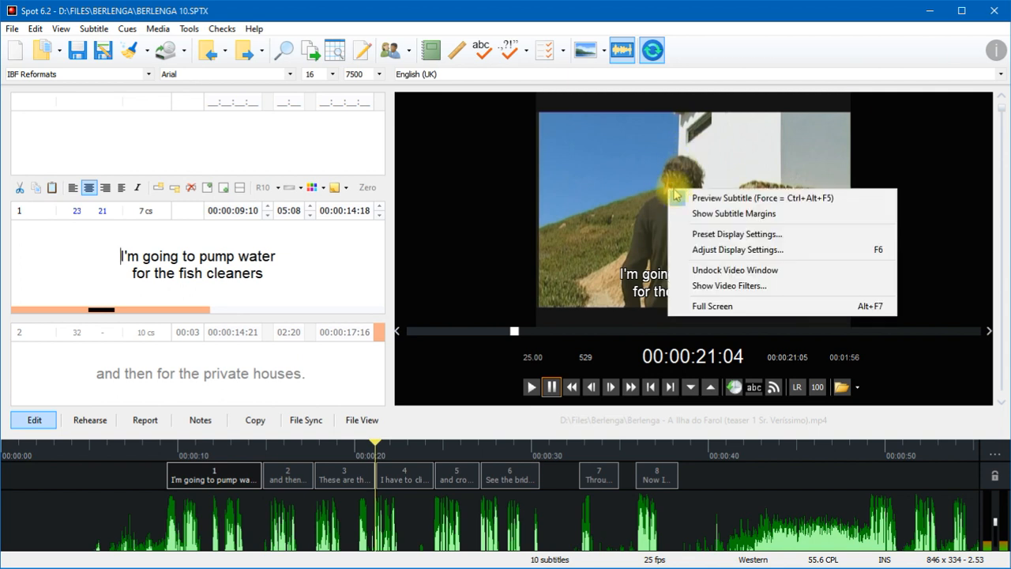
pyautogui.click(844, 286)
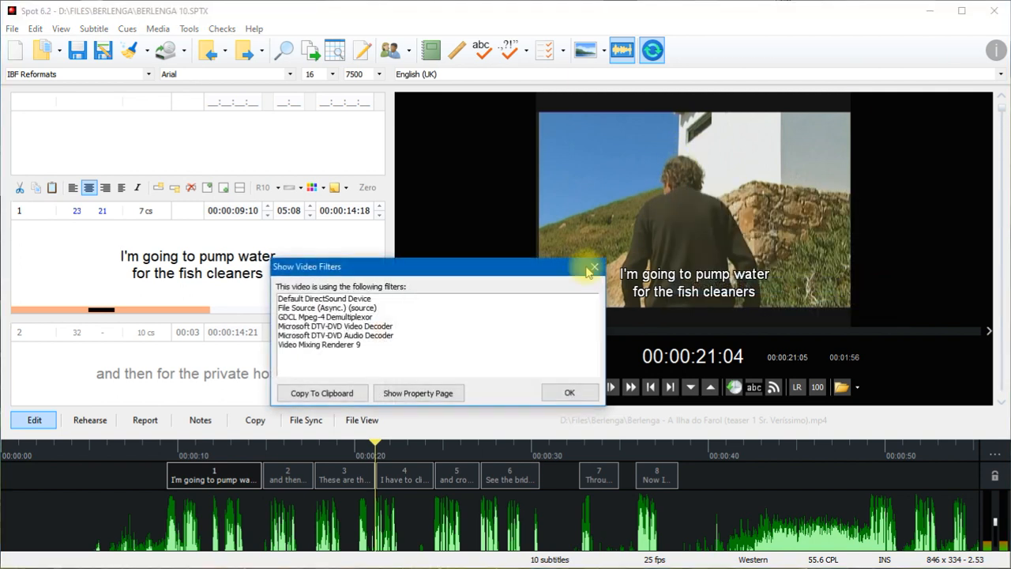
pyautogui.moveTo(524, 269); pyautogui.dragTo(566, 194)
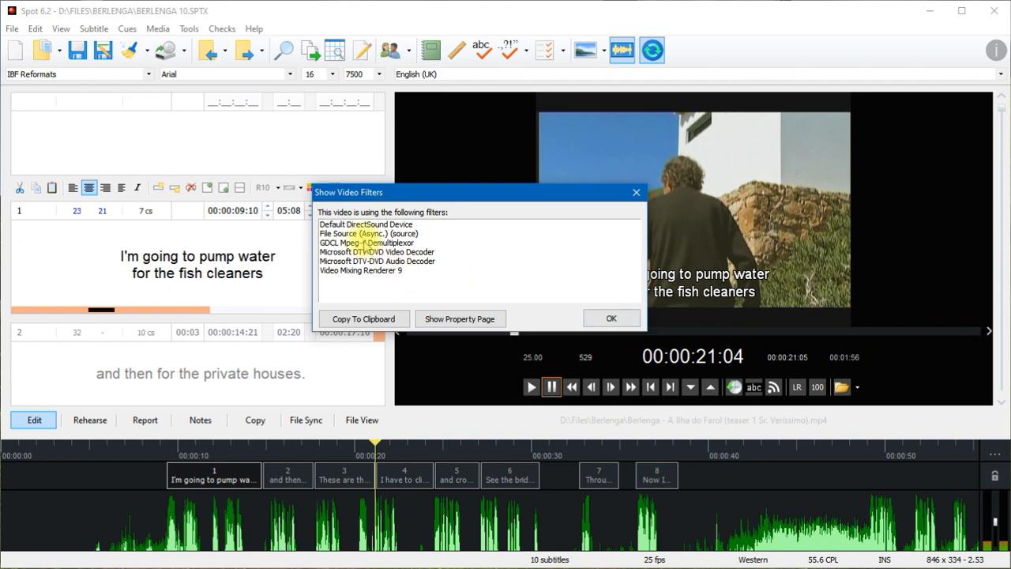
pyautogui.click(365, 243)
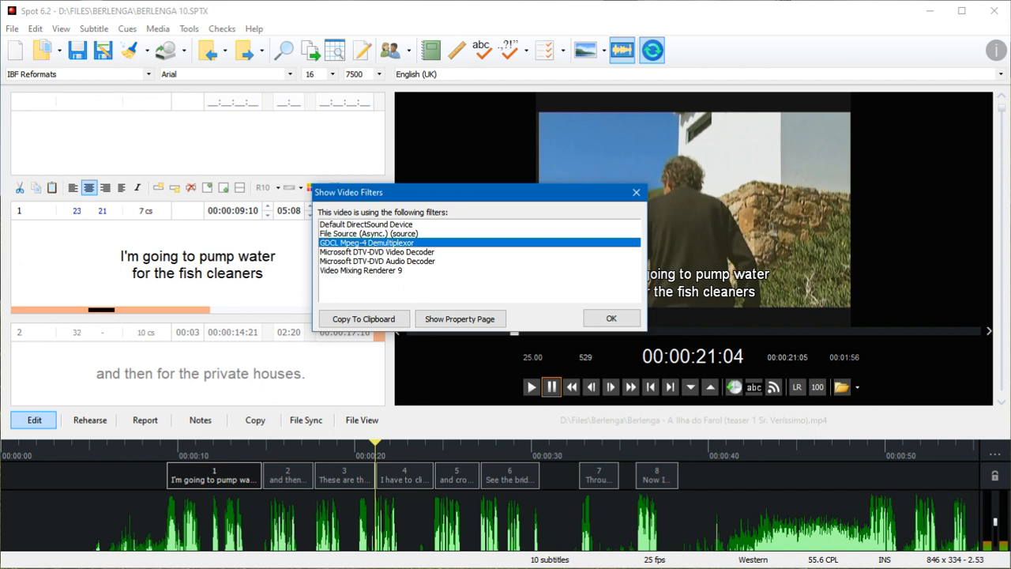
pyautogui.click(636, 192)
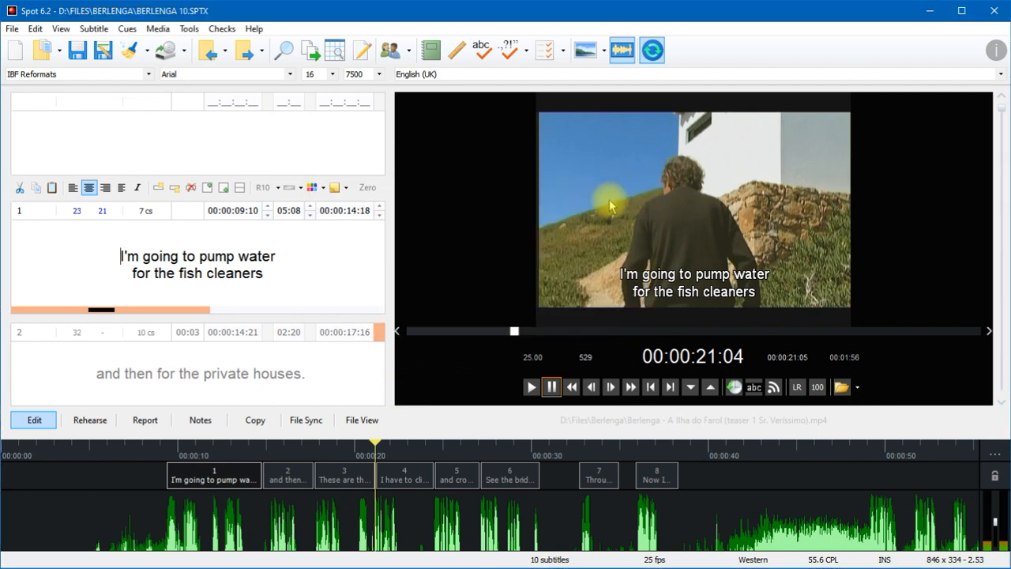
# Step: Disable audio stream switching in MOV and MP4 videos in the media preferences
pyautogui.click(158, 29)
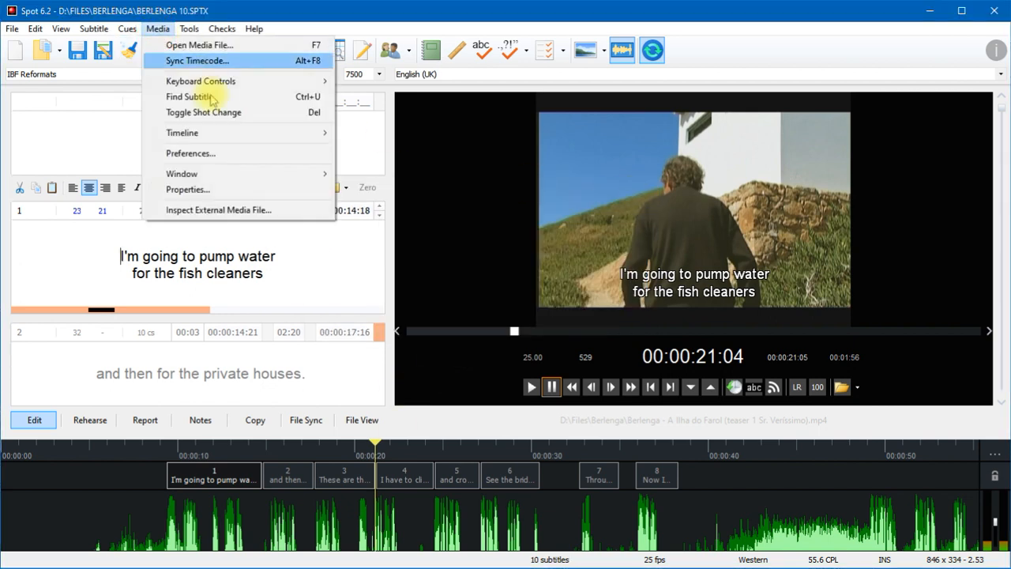
pyautogui.click(219, 154)
pyautogui.moveTo(361, 174); pyautogui.dragTo(397, 145)
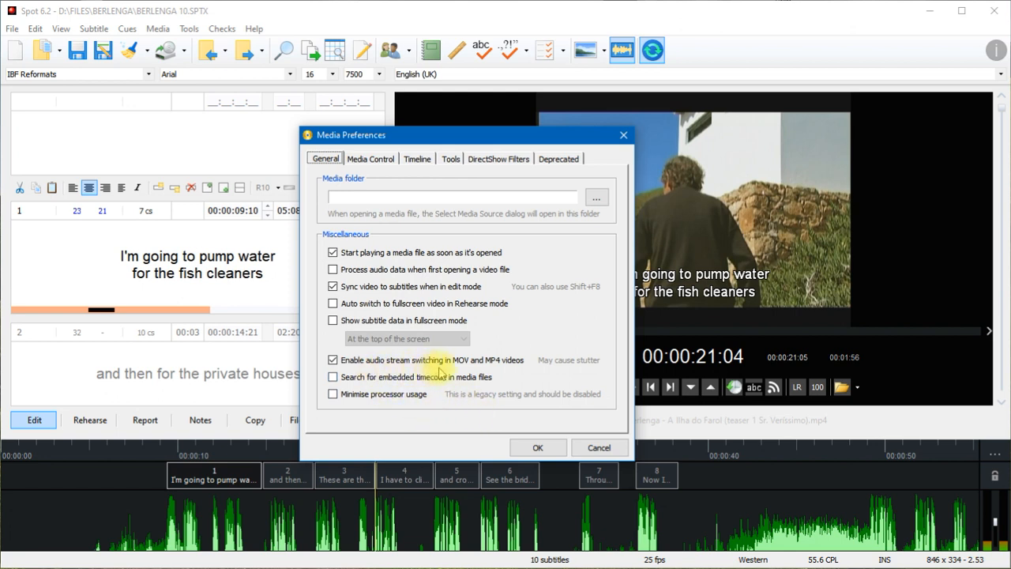
pyautogui.click(333, 360)
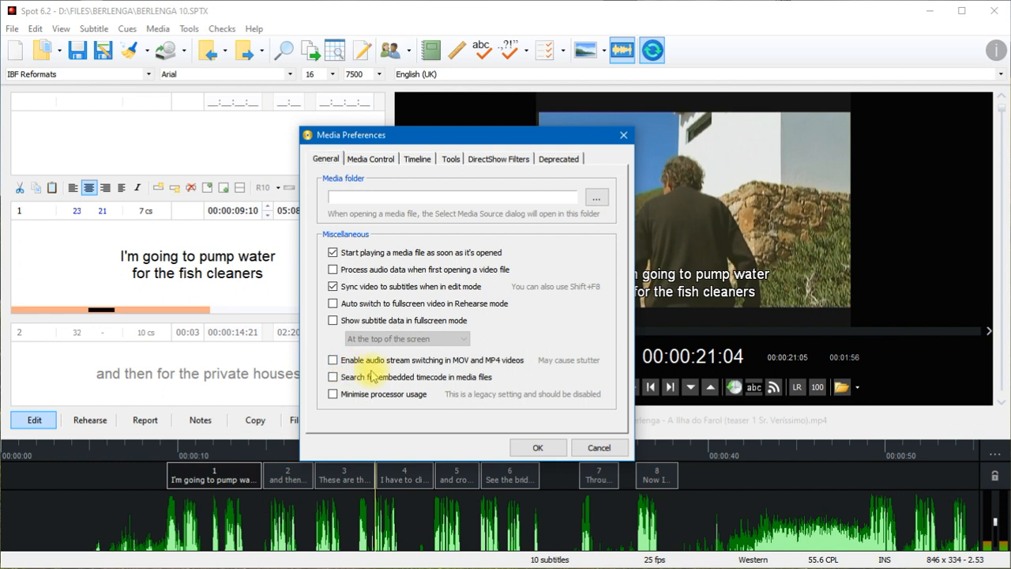
pyautogui.click(536, 446)
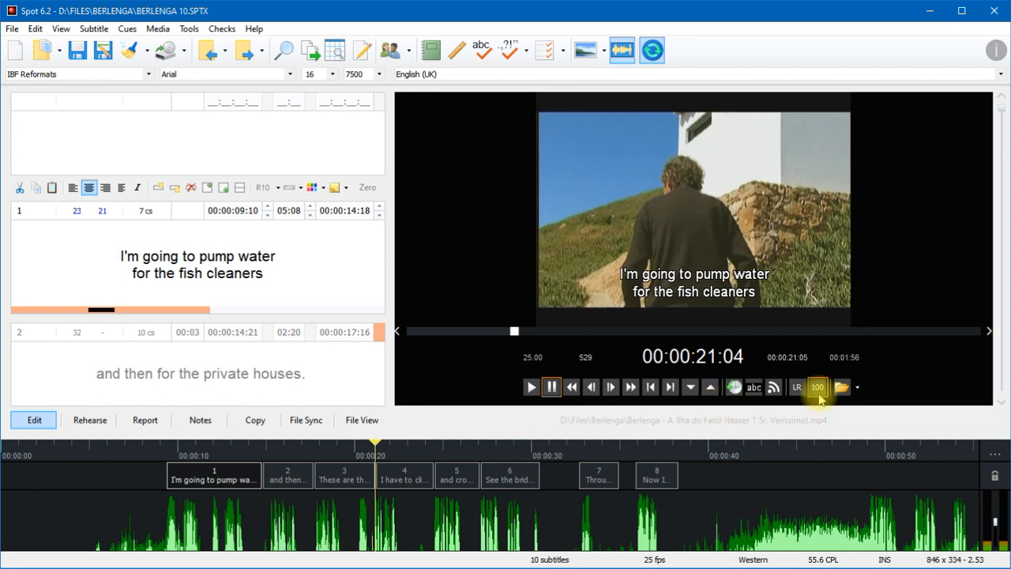
# Step: Reload the Berlenga MP4 from the recent videos and pause its playback
pyautogui.click(858, 387)
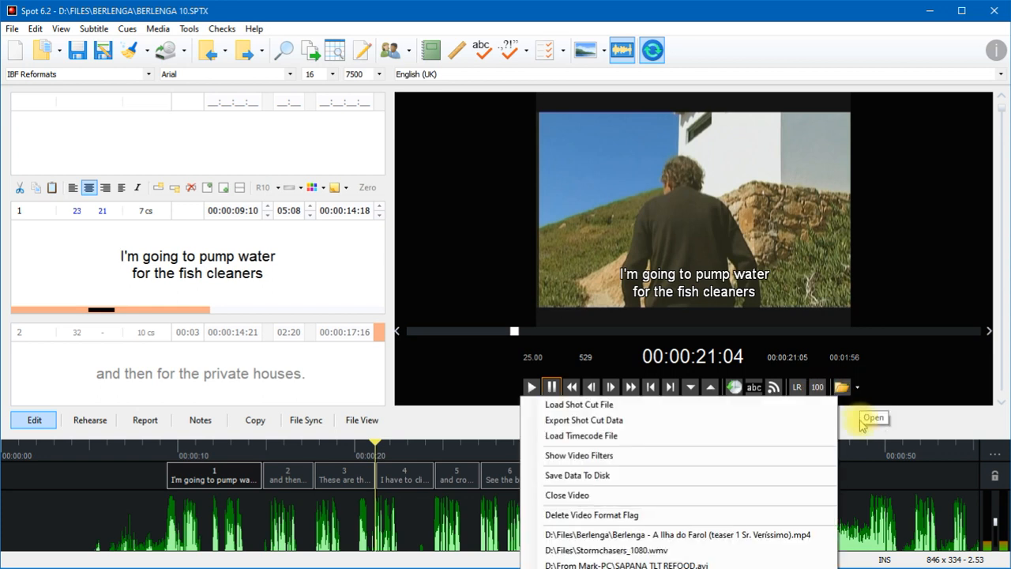
pyautogui.click(742, 530)
pyautogui.click(551, 387)
# Step: Check which filters the reloaded video uses without audio stream switching
pyautogui.rightClick(681, 188)
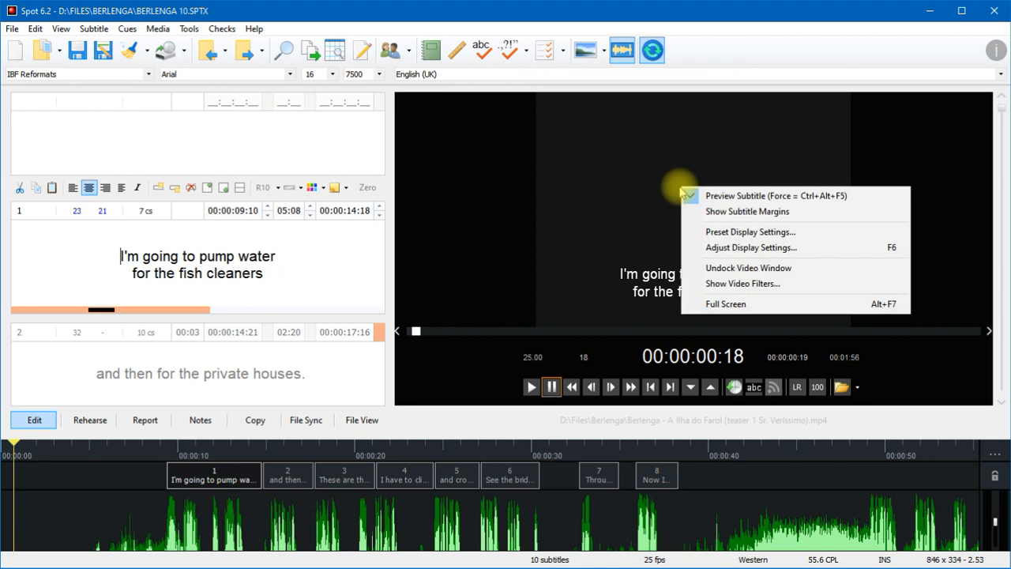
pyautogui.click(803, 286)
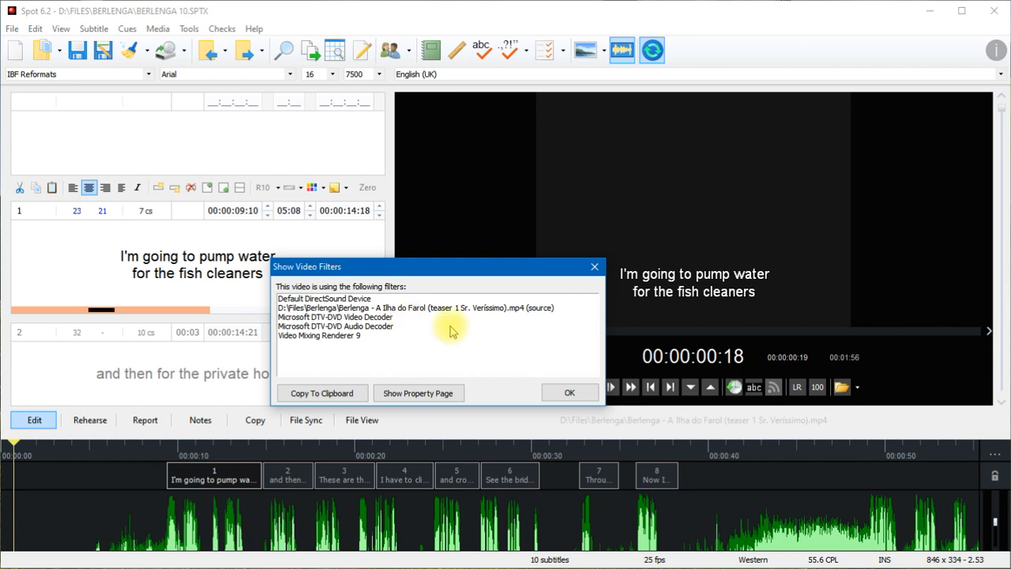
pyautogui.click(550, 391)
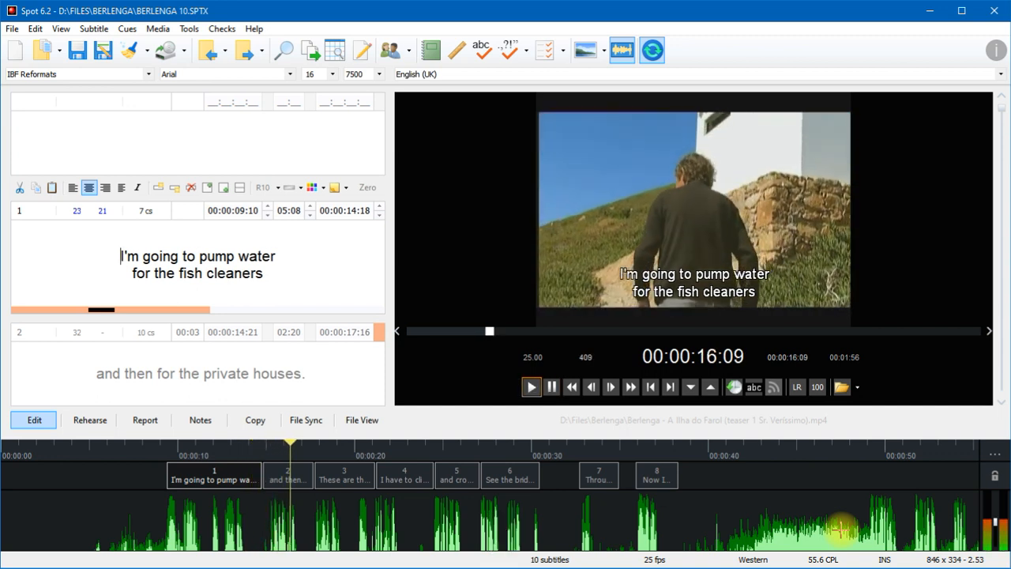
# Step: Test the video's responsiveness by repeatedly playing, pausing and stepping through it
pyautogui.press('5')
pyautogui.press('5')
pyautogui.press('5')
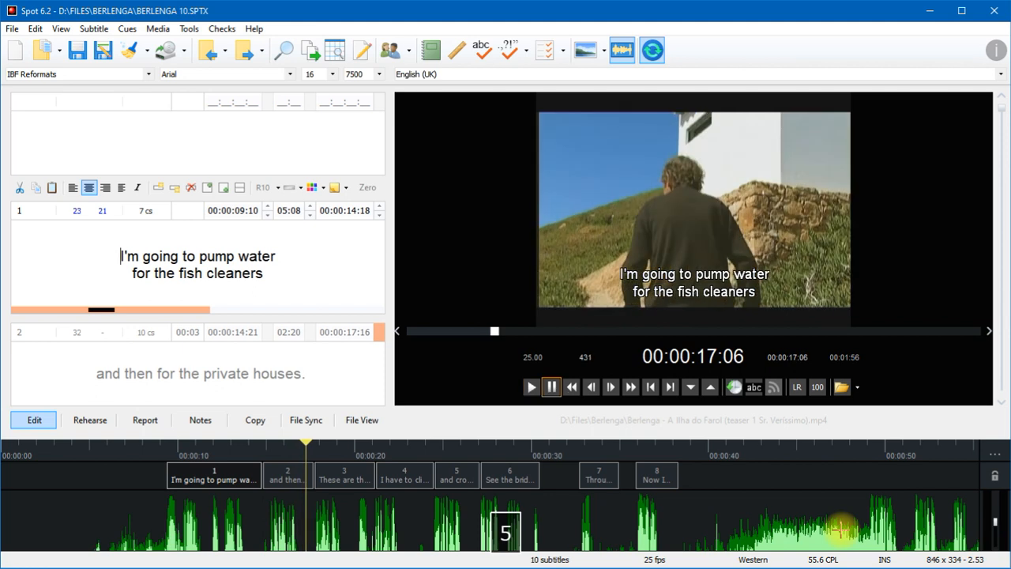
pyautogui.press('5')
pyautogui.press('5')
pyautogui.press('5')
pyautogui.press('5')
pyautogui.press('4')
pyautogui.press('6')
pyautogui.press('6')
pyautogui.press('6')
pyautogui.press('6')
pyautogui.press('6')
pyautogui.press('6')
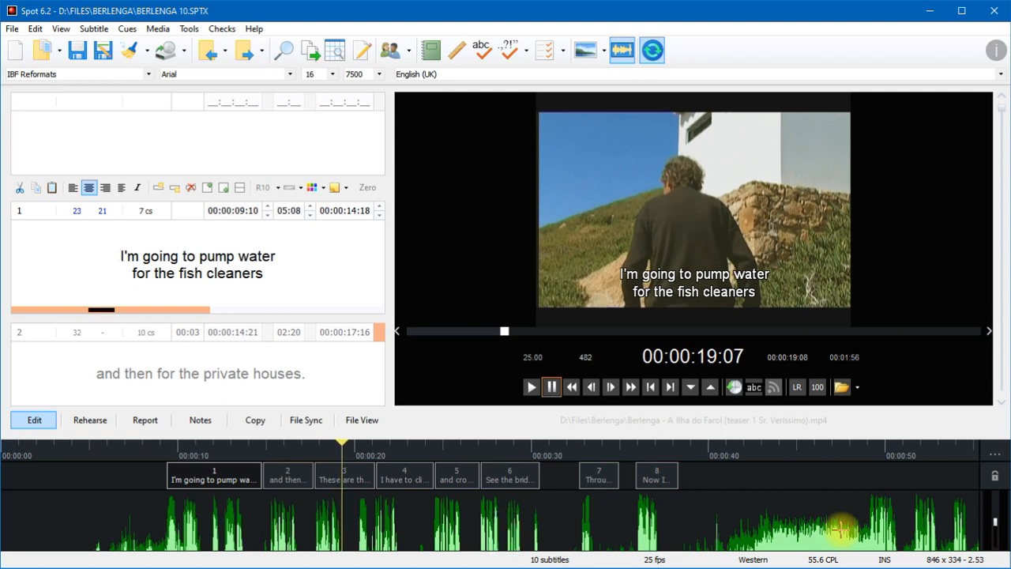
# Step: Show the video's filter list again and examine the Microsoft DTV-DVD Video Decoder entry
pyautogui.rightClick(709, 194)
pyautogui.click(831, 292)
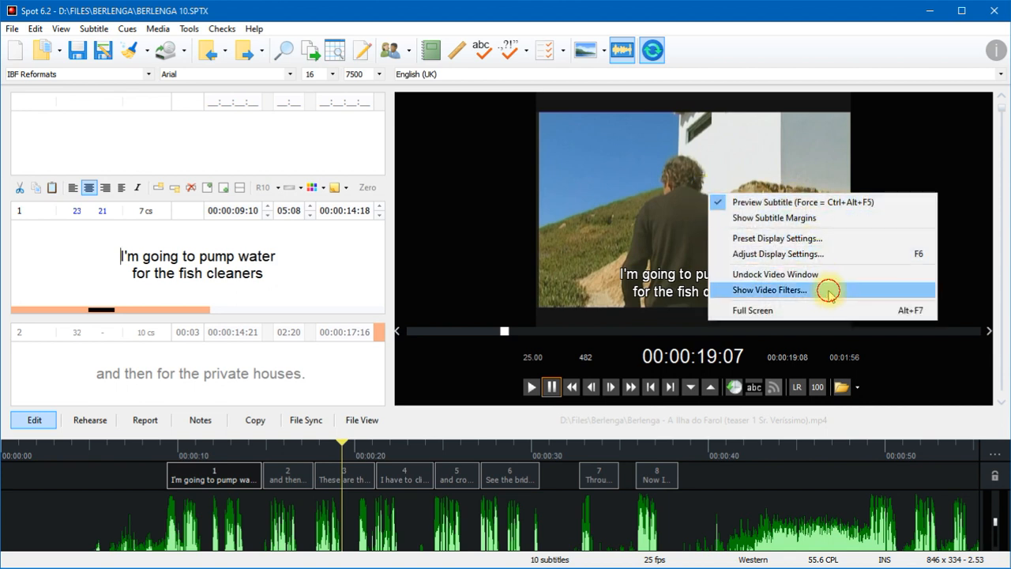
pyautogui.moveTo(566, 269); pyautogui.dragTo(607, 192)
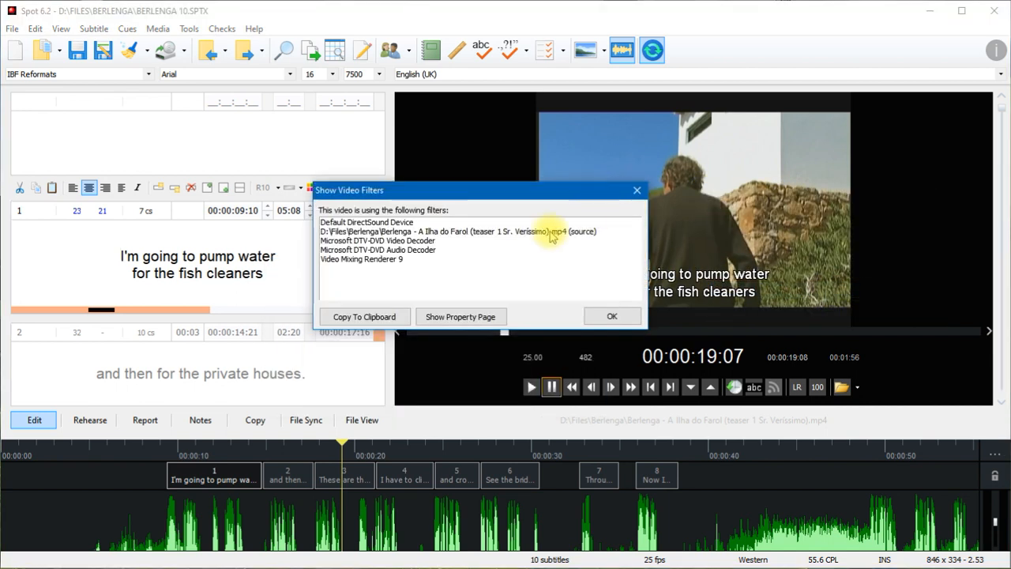
pyautogui.click(430, 241)
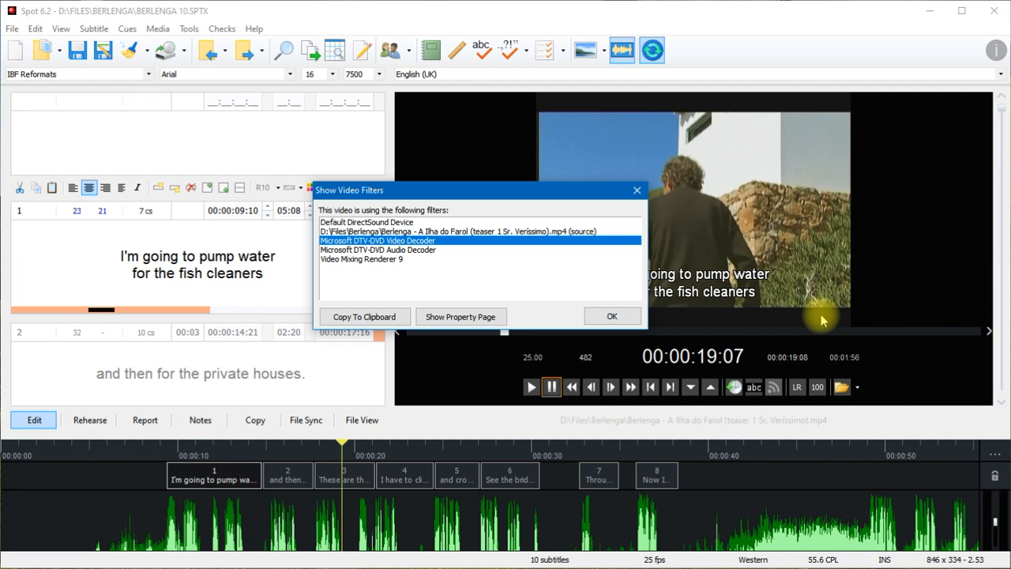
pyautogui.click(639, 317)
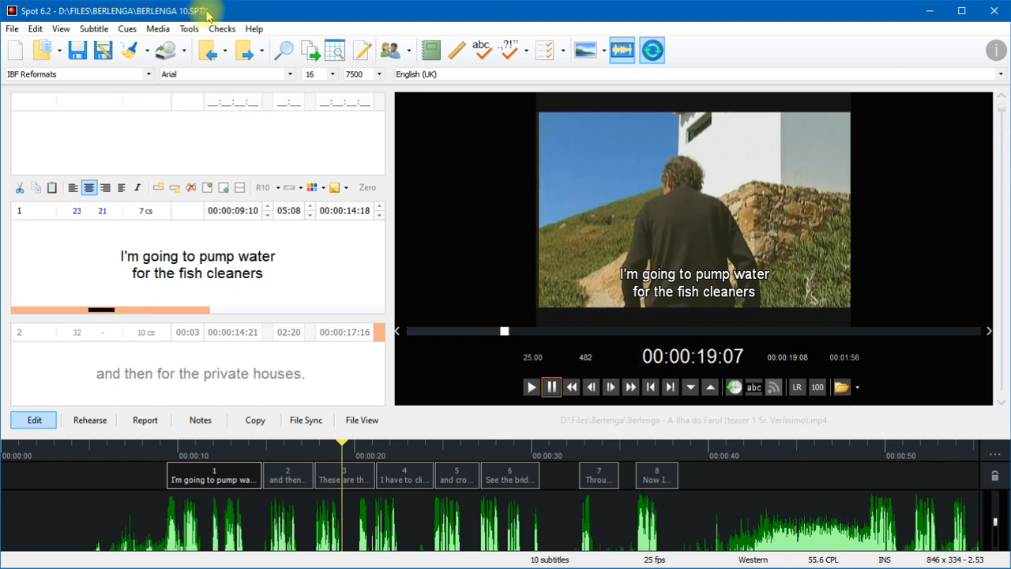
pyautogui.click(257, 29)
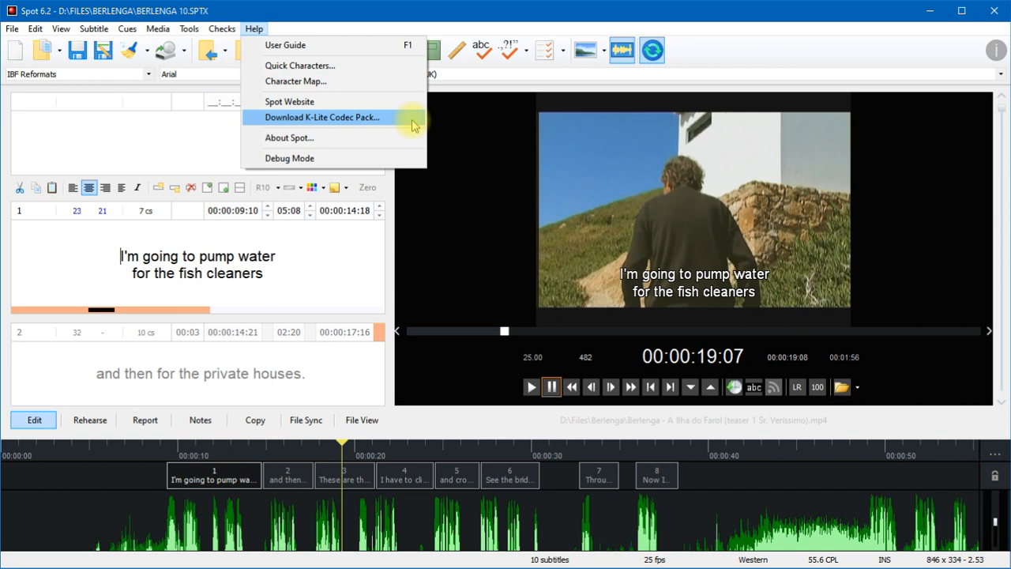
pyautogui.click(314, 279)
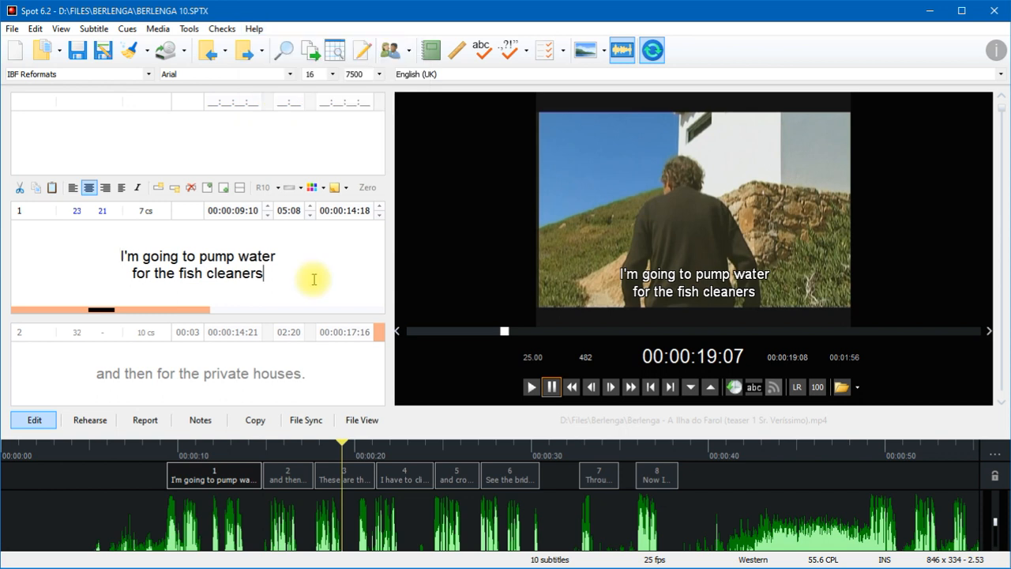
# Step: Make LAV Video Decoder a preferred DirectShow filter in the media preferences
pyautogui.click(158, 28)
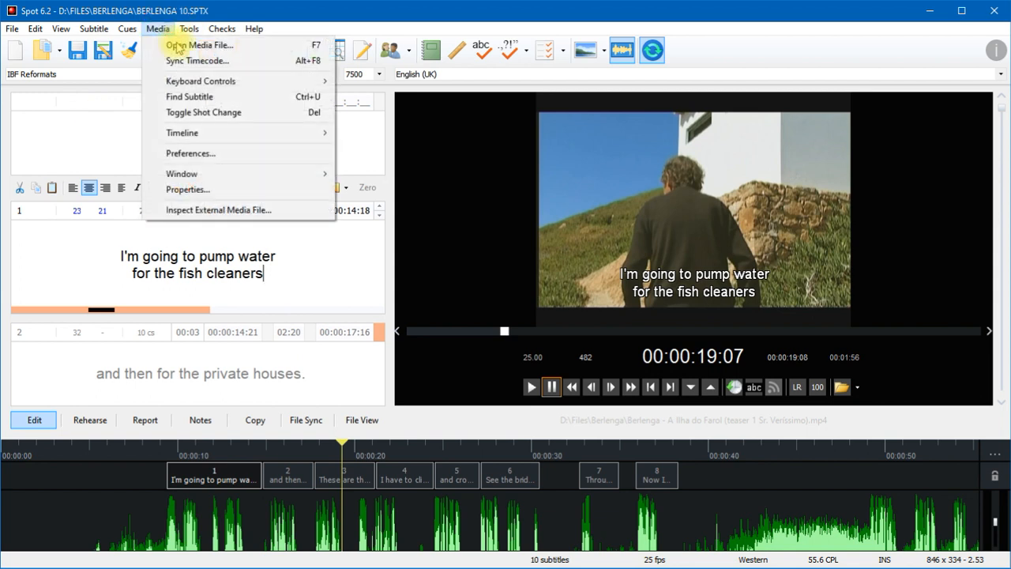
pyautogui.click(209, 154)
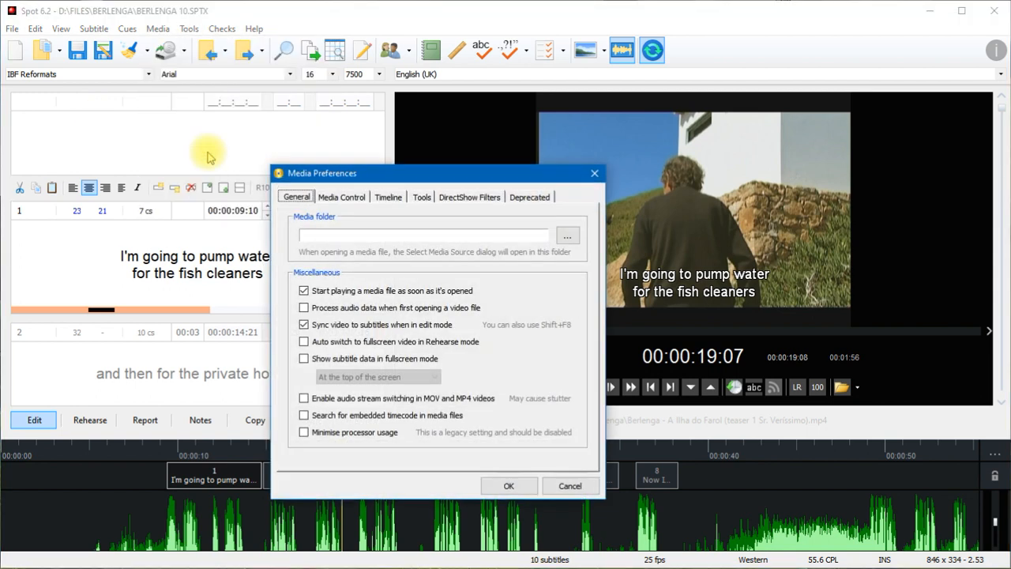
pyautogui.moveTo(407, 177); pyautogui.dragTo(405, 145)
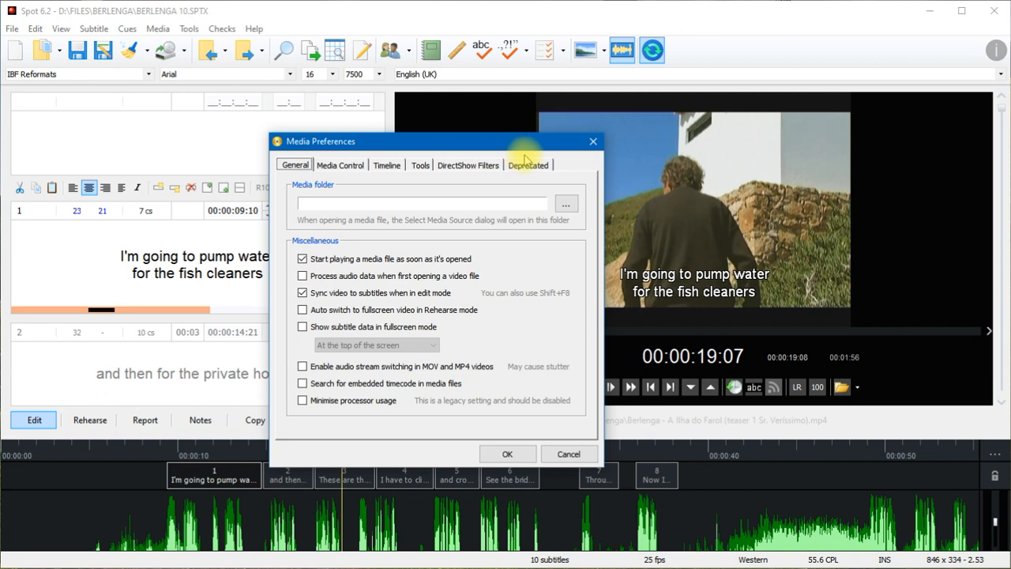
pyautogui.click(473, 169)
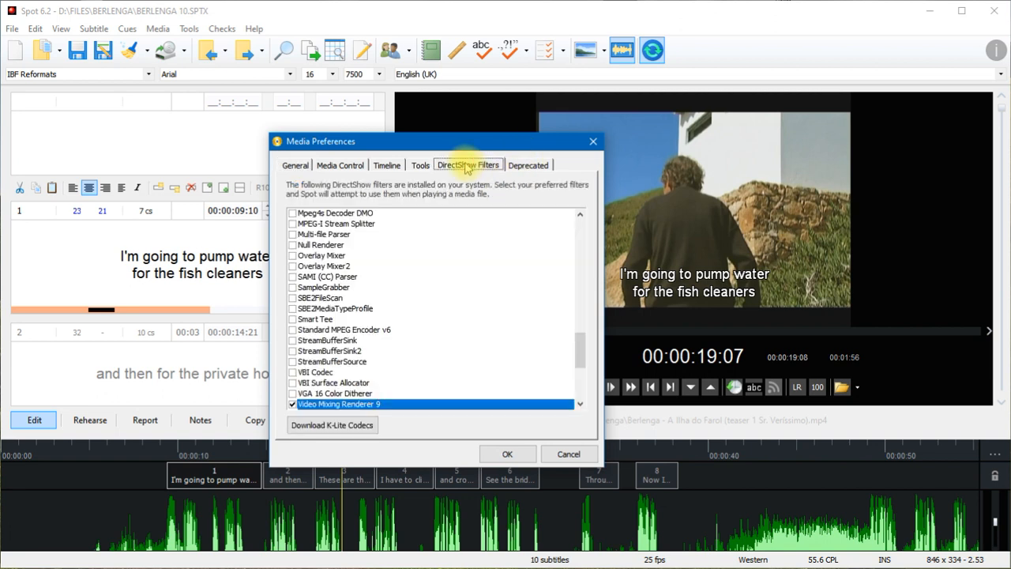
pyautogui.moveTo(583, 359); pyautogui.dragTo(577, 310)
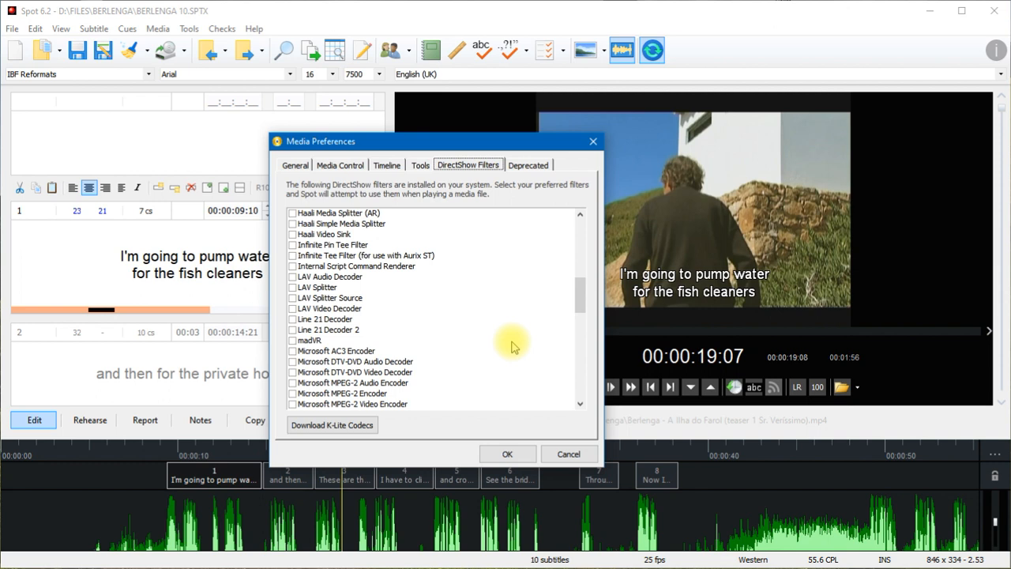
pyautogui.press('F9')
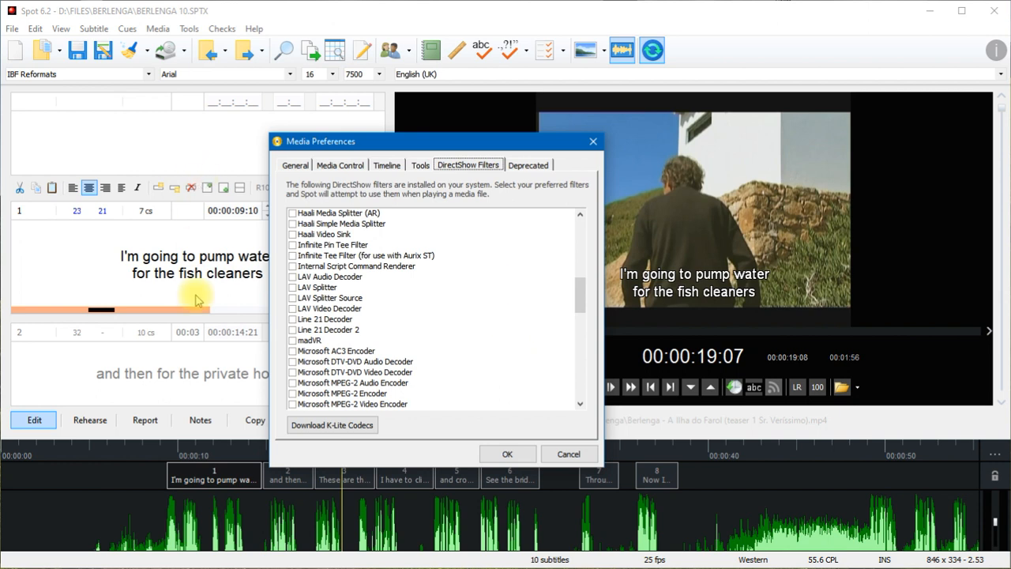
pyautogui.click(294, 309)
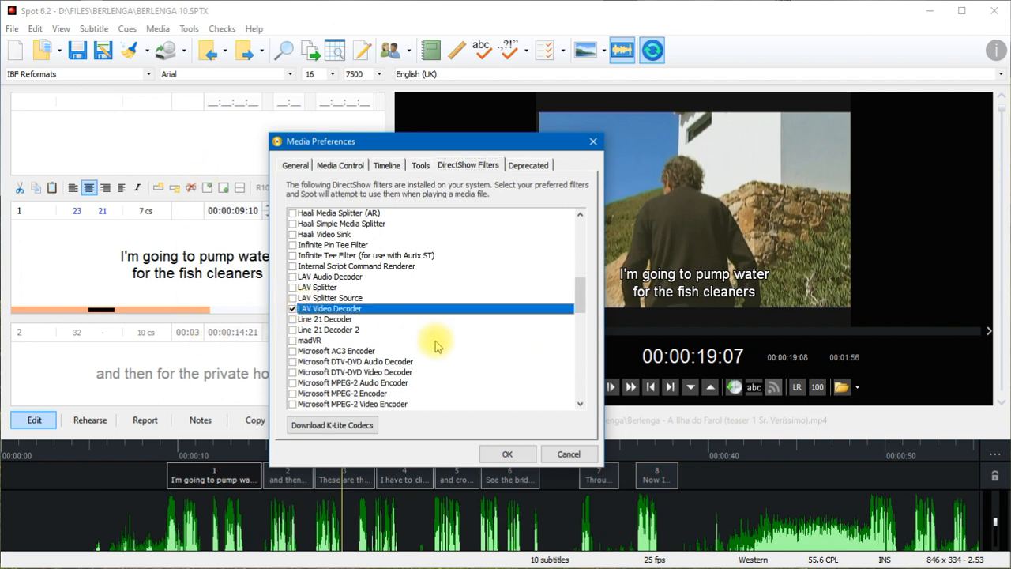
pyautogui.click(507, 454)
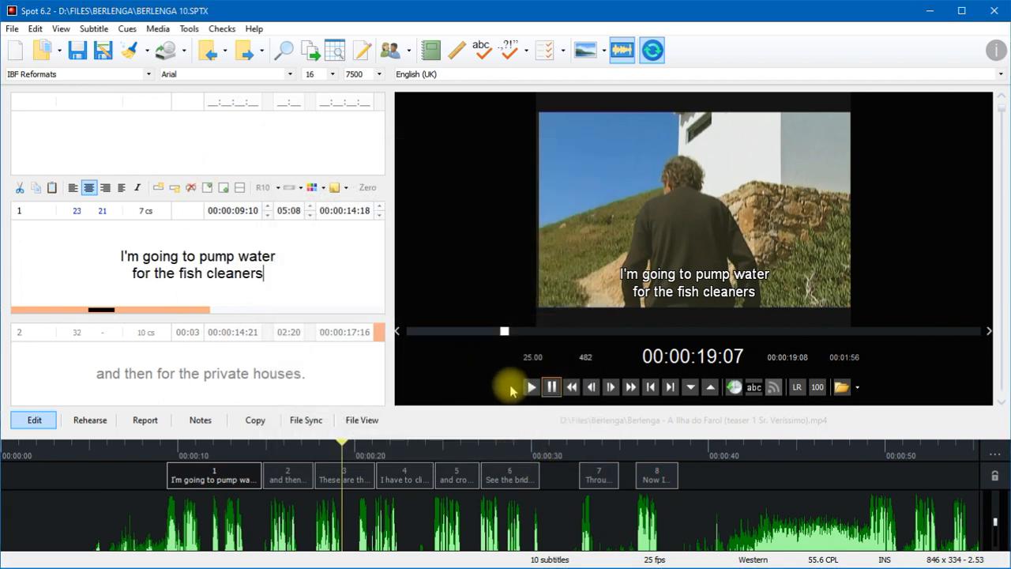
# Step: Reopen the Berlenga MP4 with the new decoder preference and pause it during playback
pyautogui.click(856, 388)
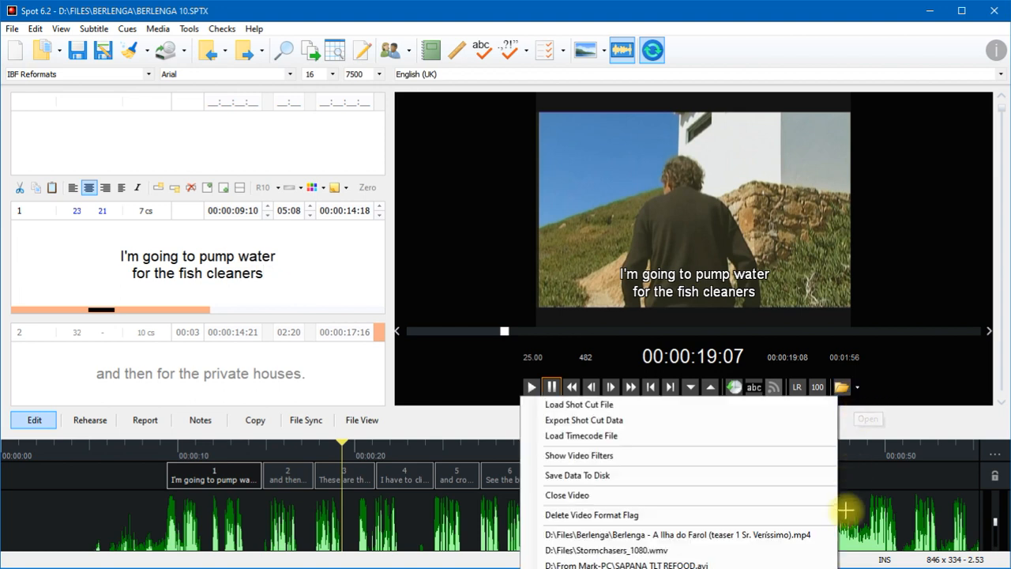
pyautogui.click(814, 538)
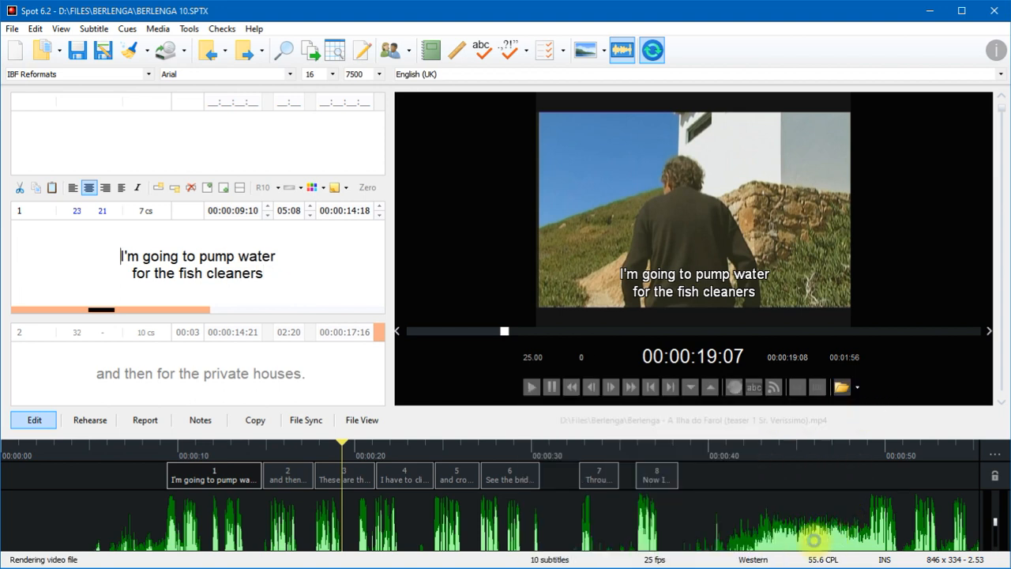
pyautogui.click(557, 388)
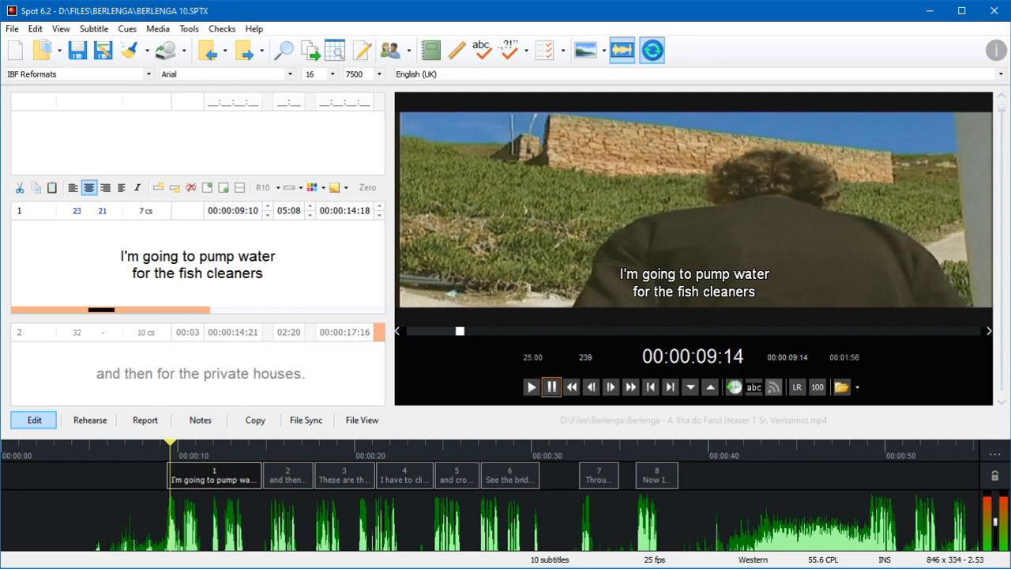
pyautogui.click(605, 52)
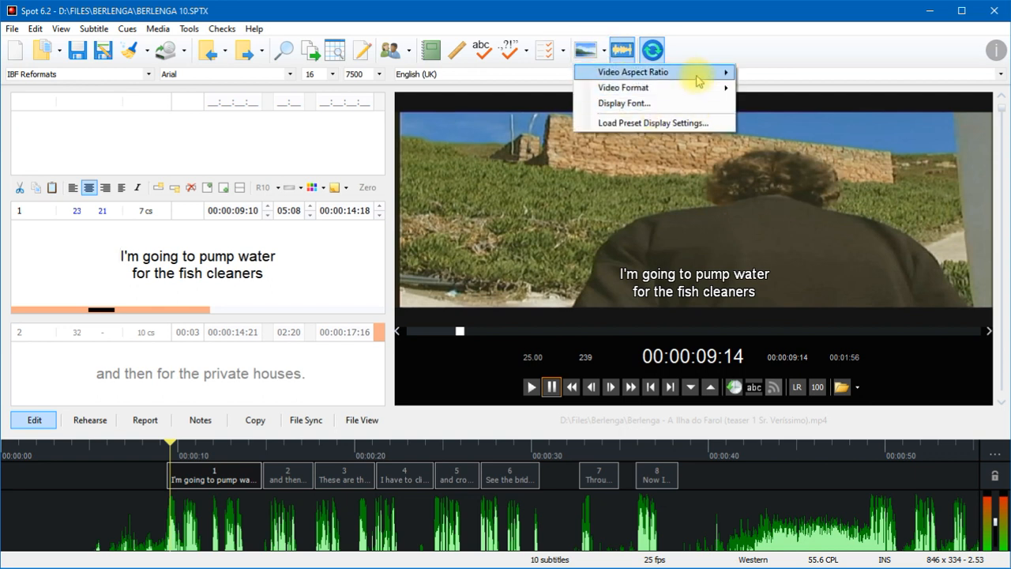
pyautogui.moveTo(700, 73)
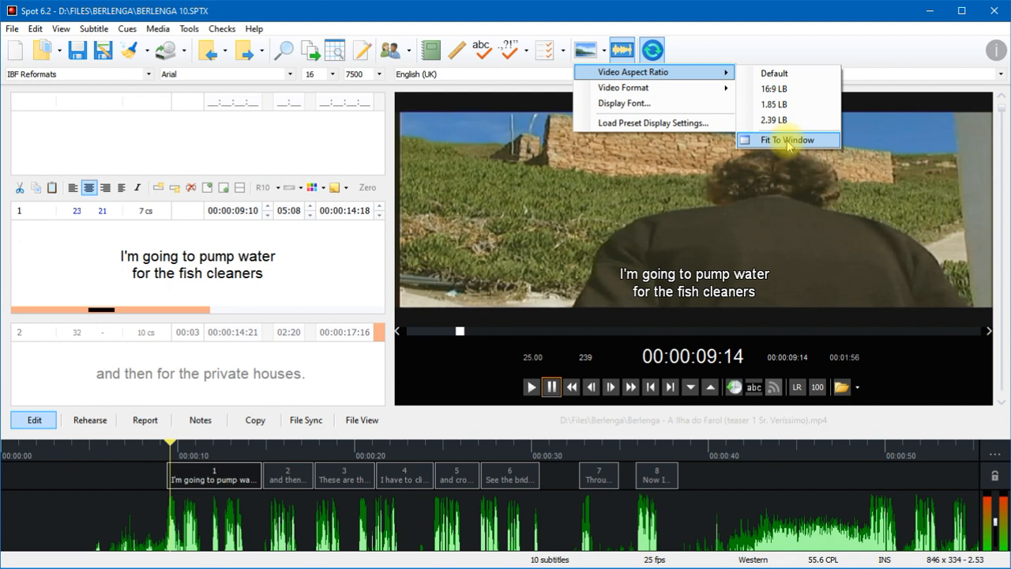
pyautogui.click(695, 192)
# Step: Show the video's filter list and check the LAV Video Decoder entry, leaving the list closed
pyautogui.rightClick(695, 192)
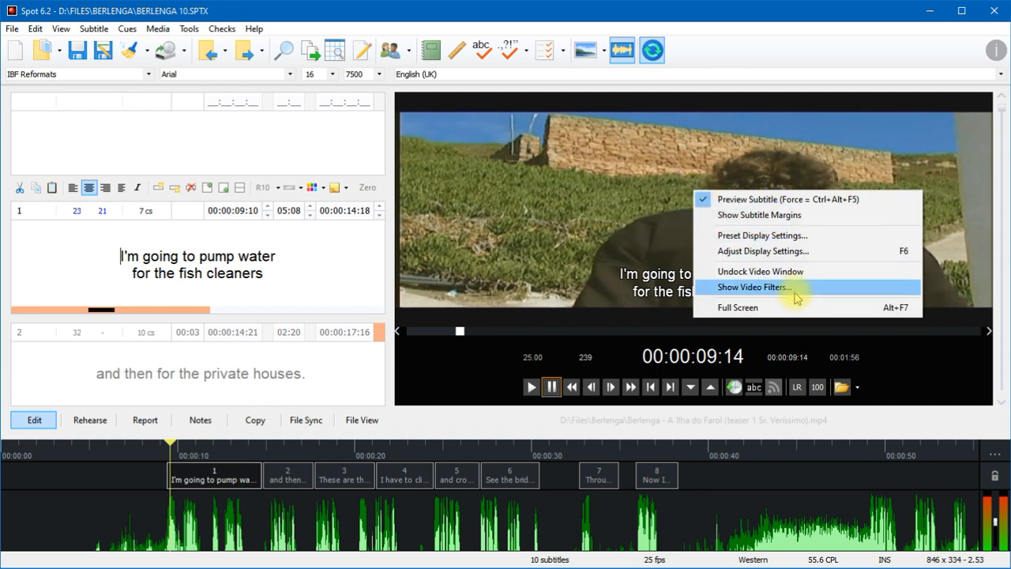
pyautogui.click(825, 289)
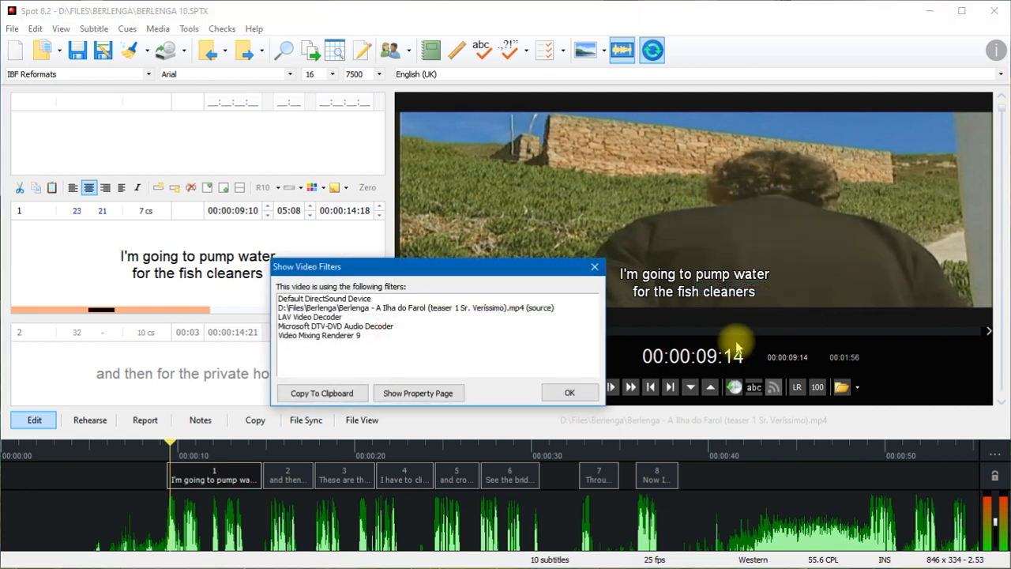
pyautogui.click(340, 317)
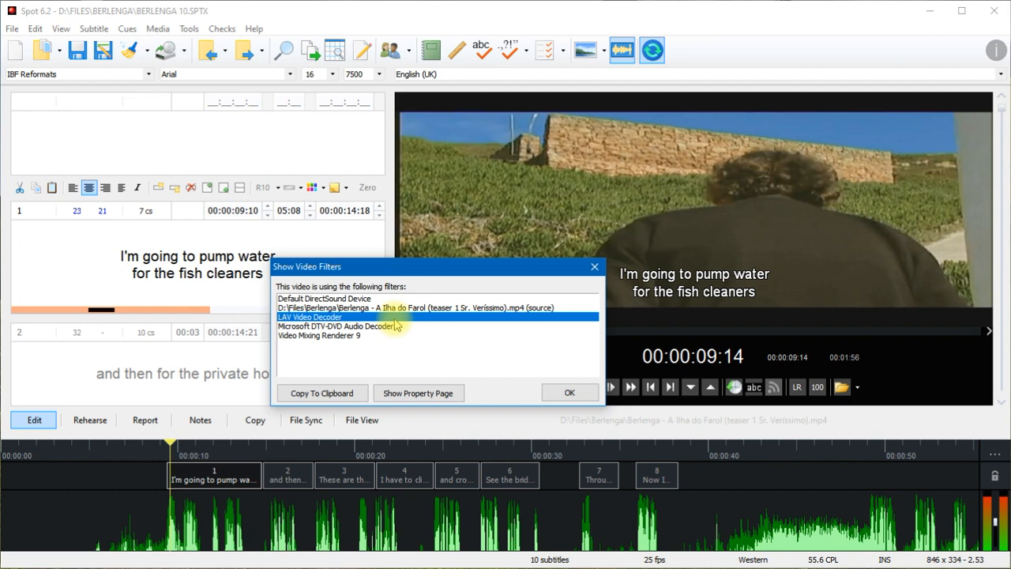
pyautogui.click(571, 393)
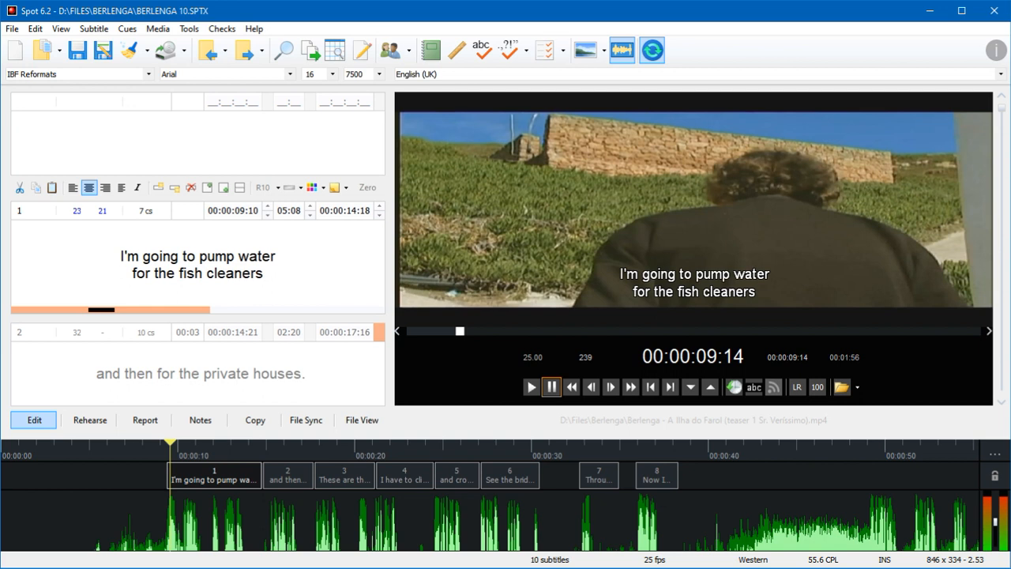
# Step: Test playback with the LAV Video Decoder by playing, pausing and stepping backward and forward around the first subtitle
pyautogui.press('5')
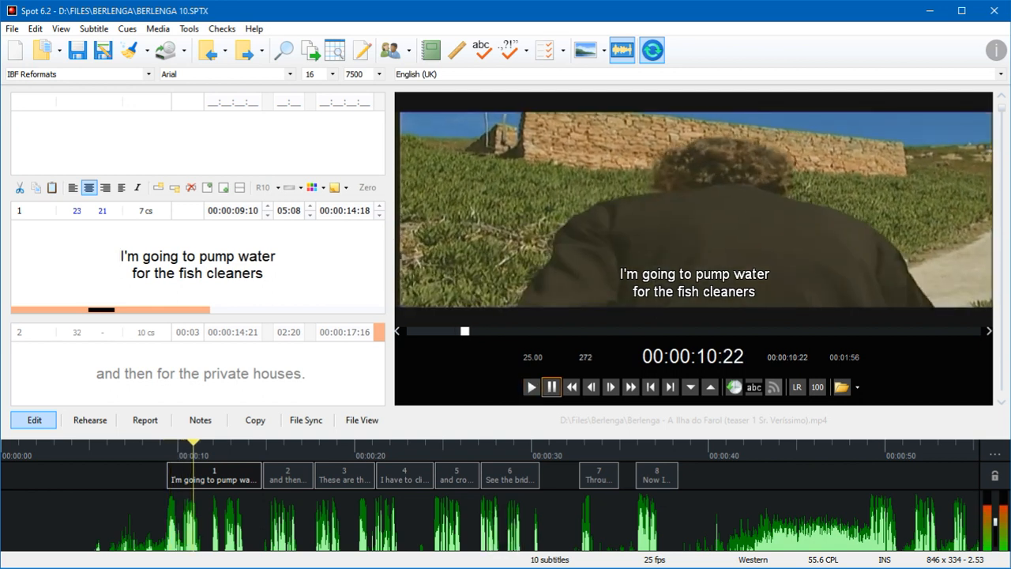
pyautogui.press('F9')
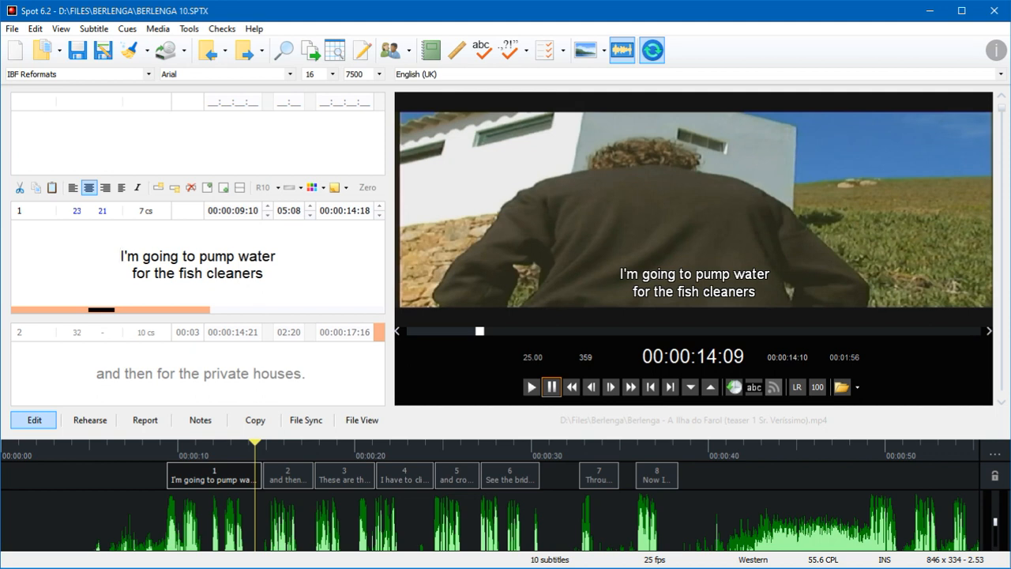
pyautogui.press('4')
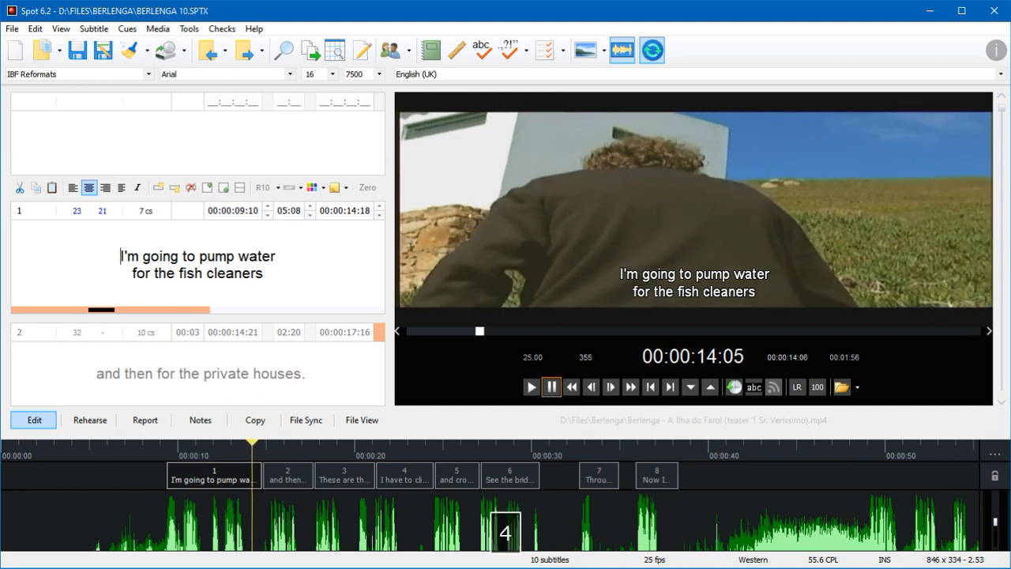
pyautogui.press('6')
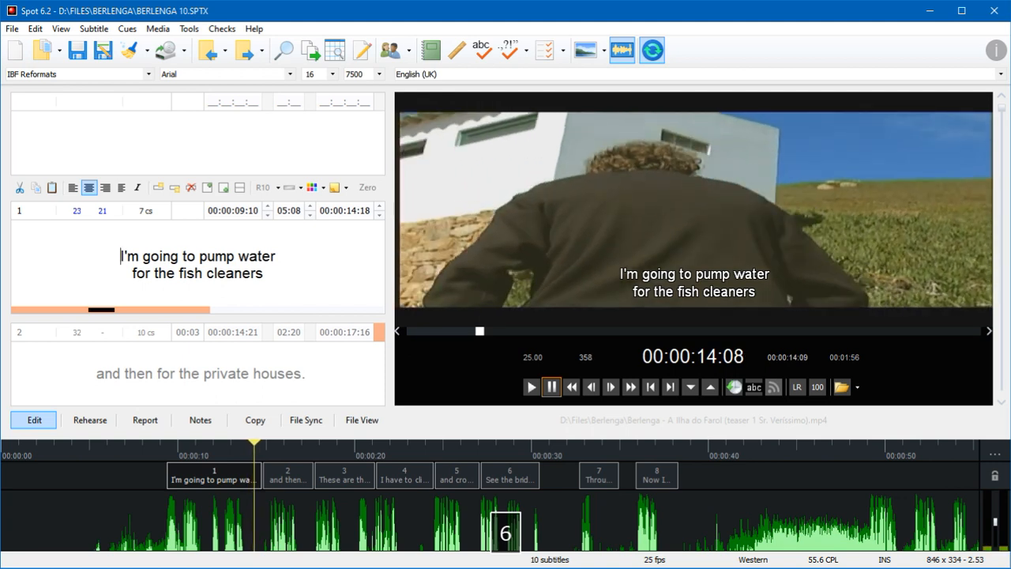
pyautogui.press('4')
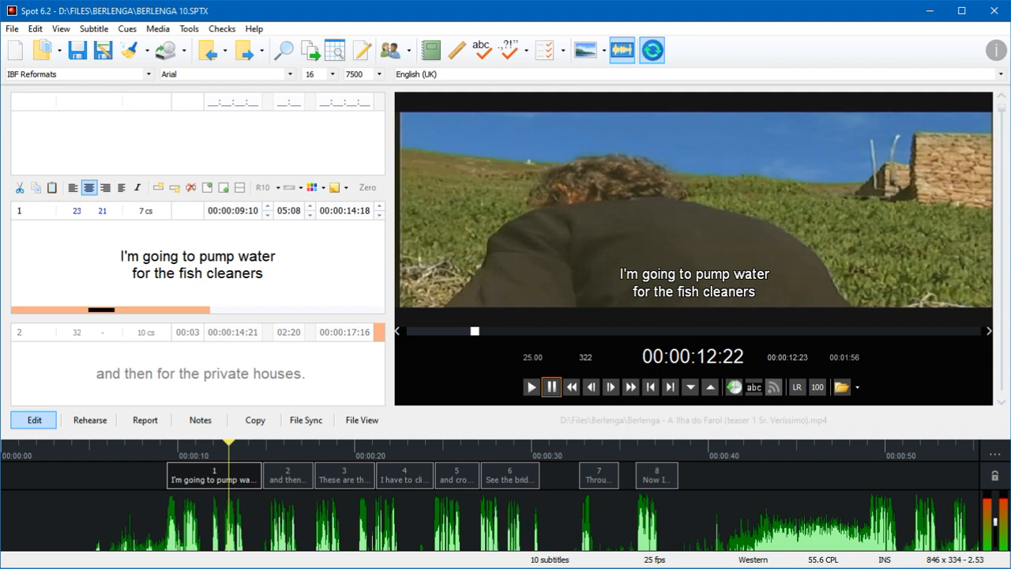
pyautogui.press('4')
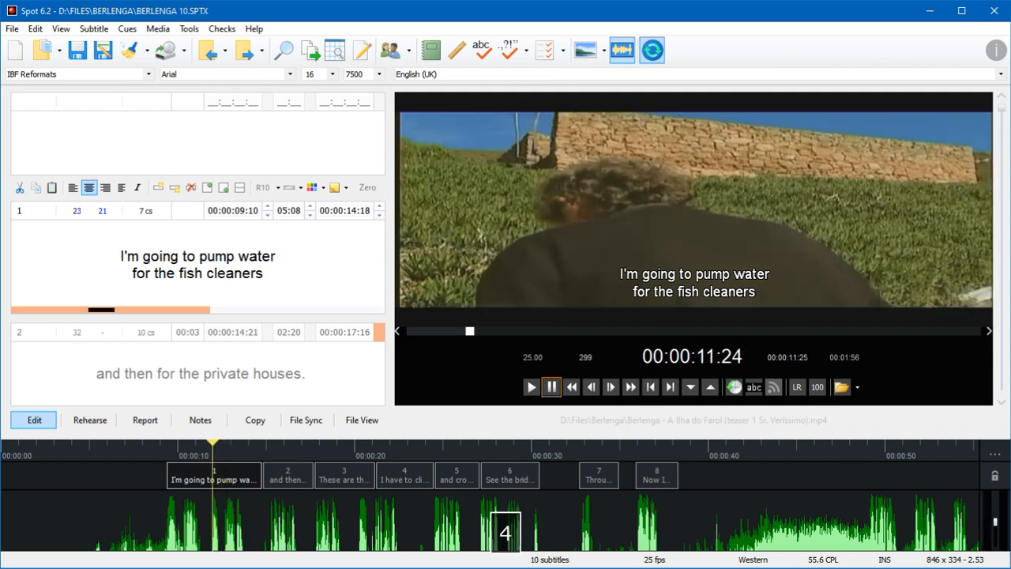
pyautogui.press('6')
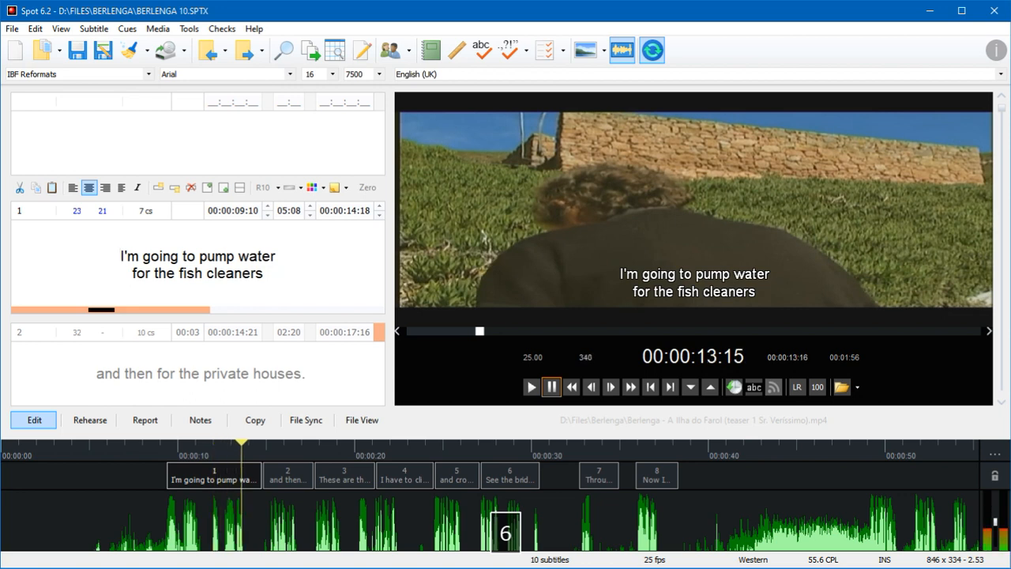
pyautogui.press('4')
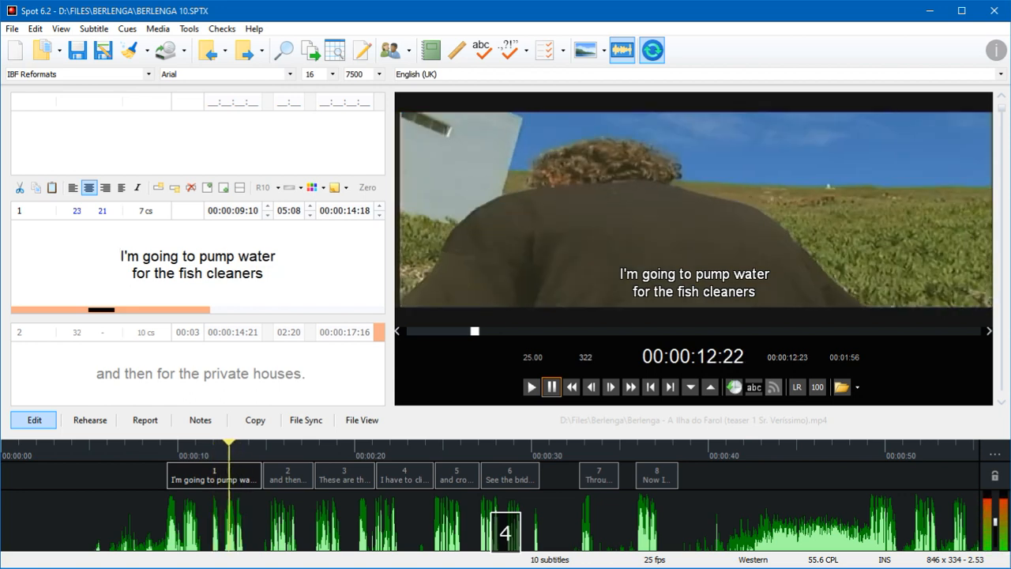
pyautogui.press('6')
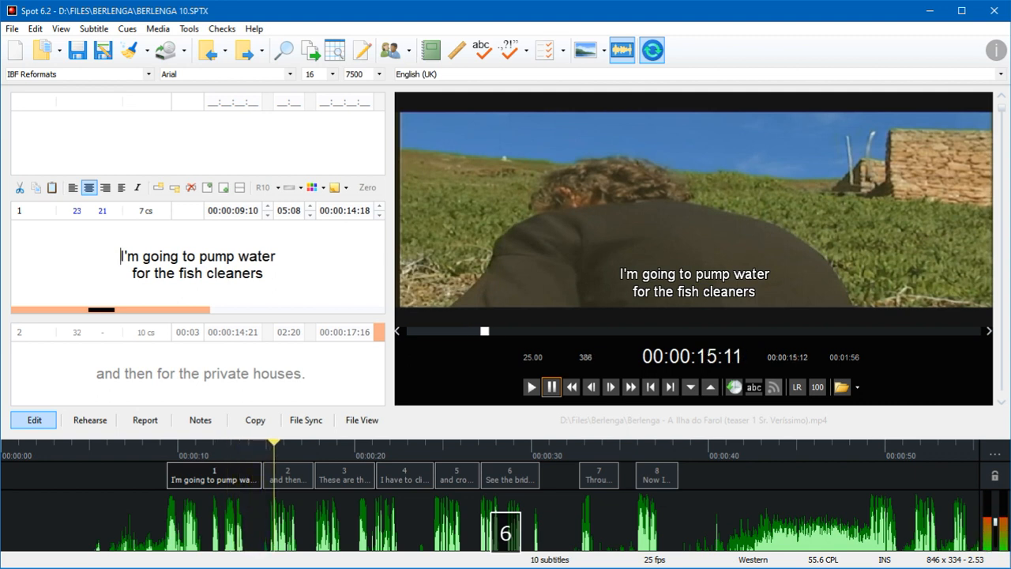
pyautogui.press('4')
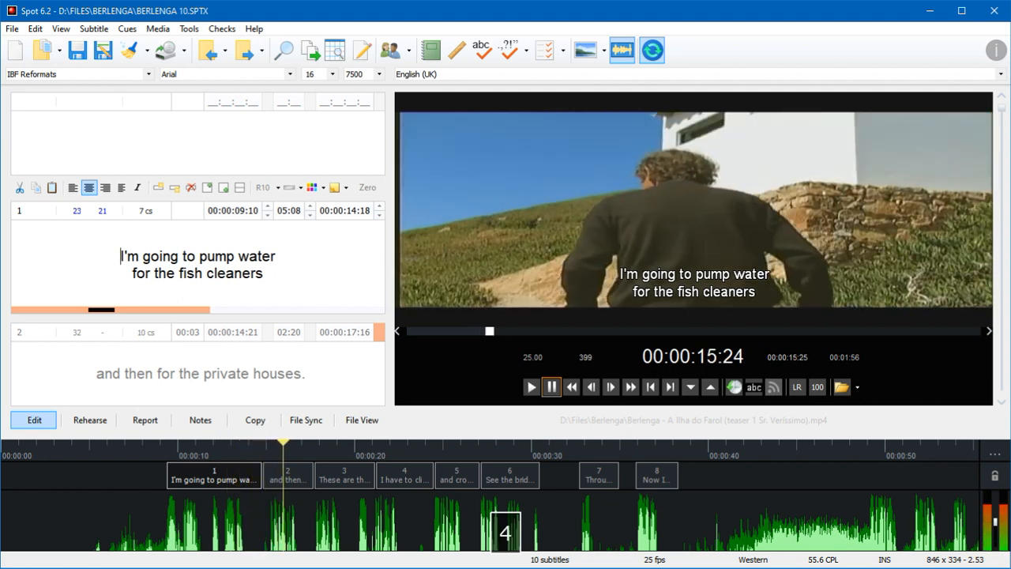